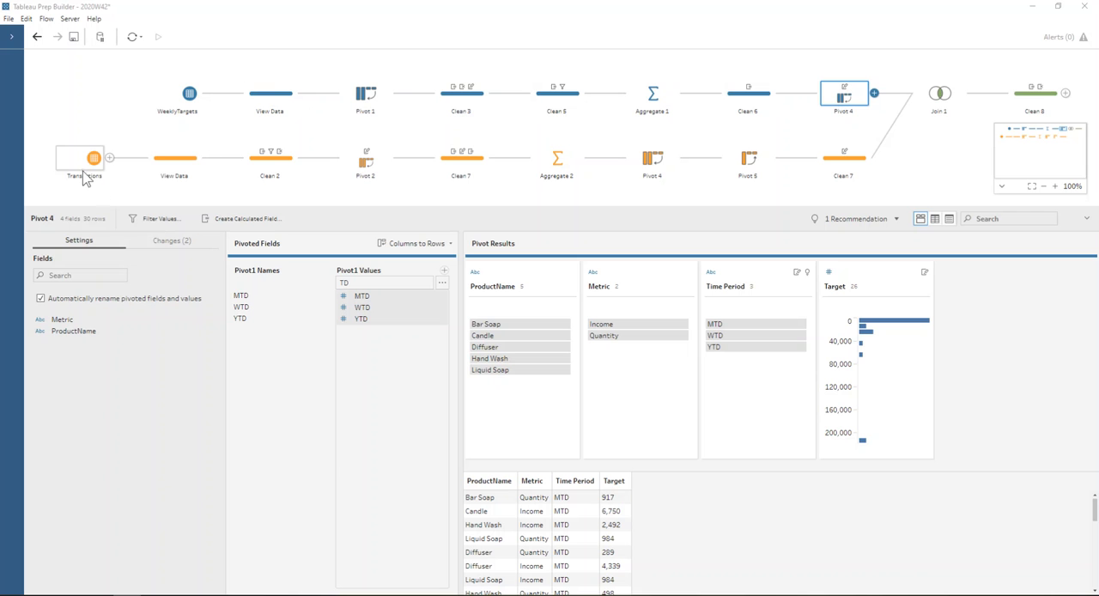
# - Compare the Transactions branch's View Data step with the cleaned data in Clean 2
pyautogui.click(157, 168)
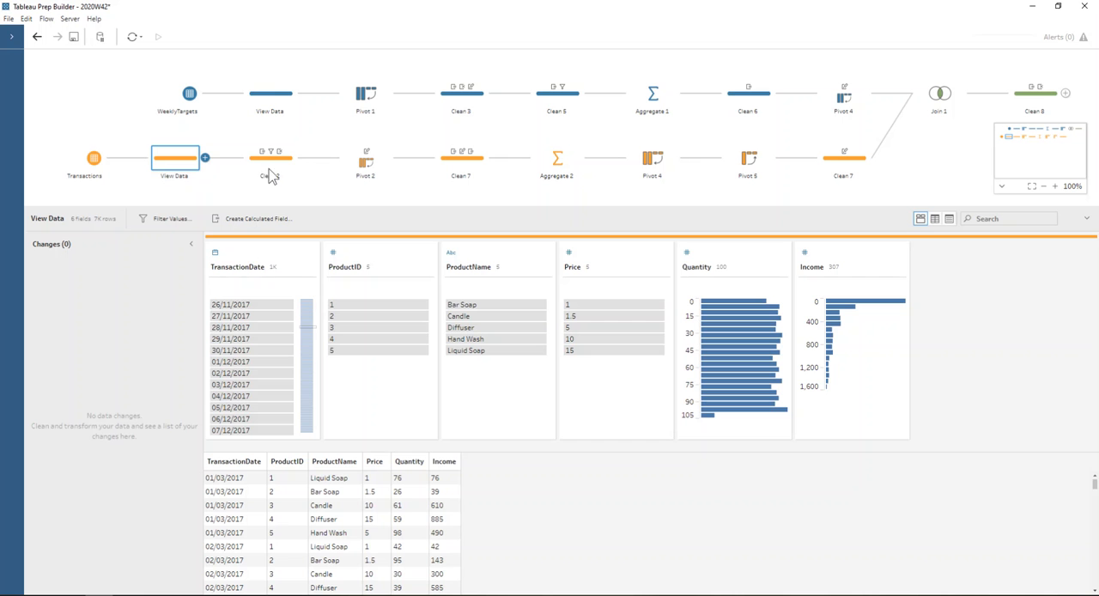
pyautogui.click(271, 158)
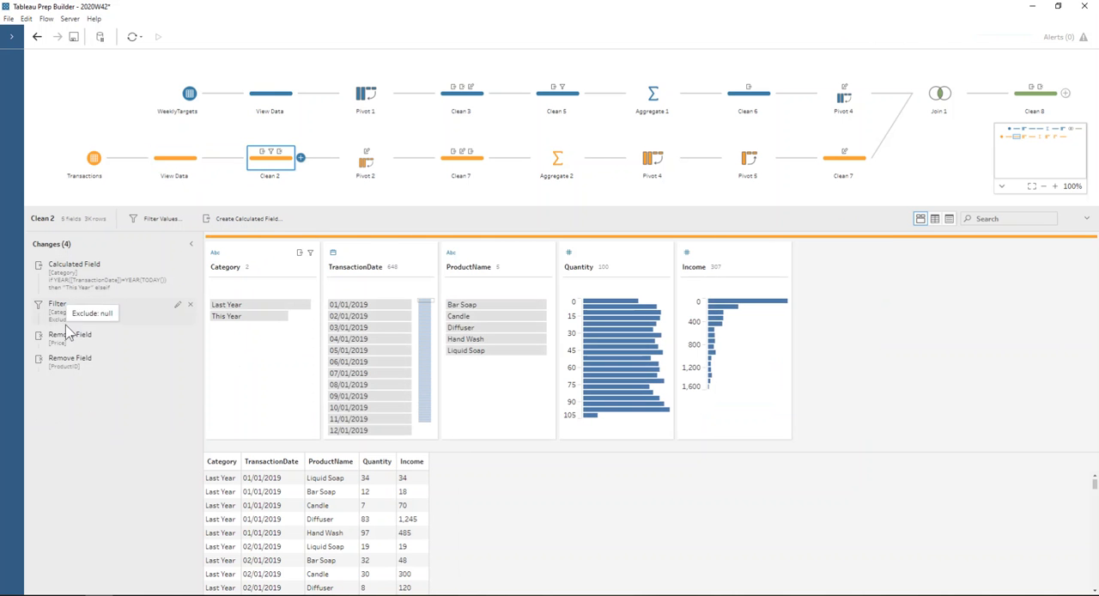
pyautogui.click(163, 168)
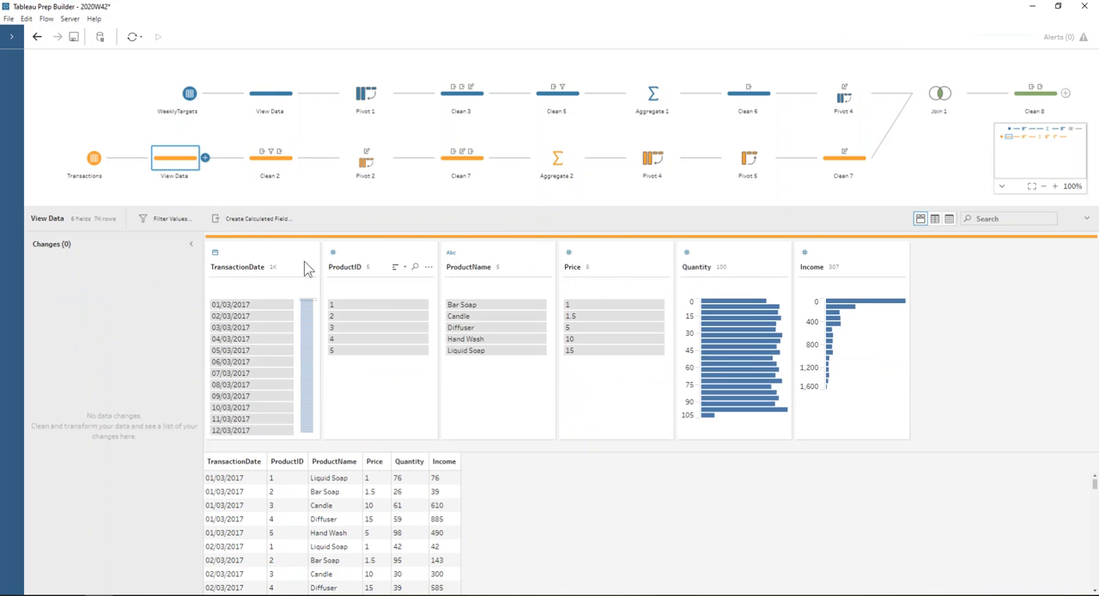
pyautogui.click(266, 170)
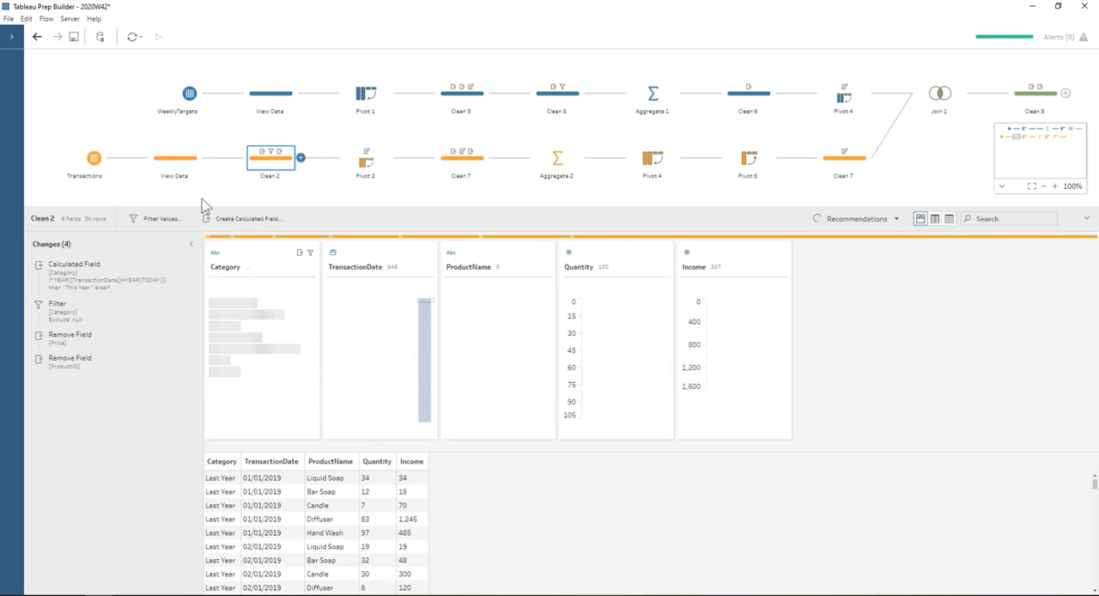
# - Review the Category calculated field's formula and the ProductID removal among the changes in Clean 2
pyautogui.doubleClick(67, 290)
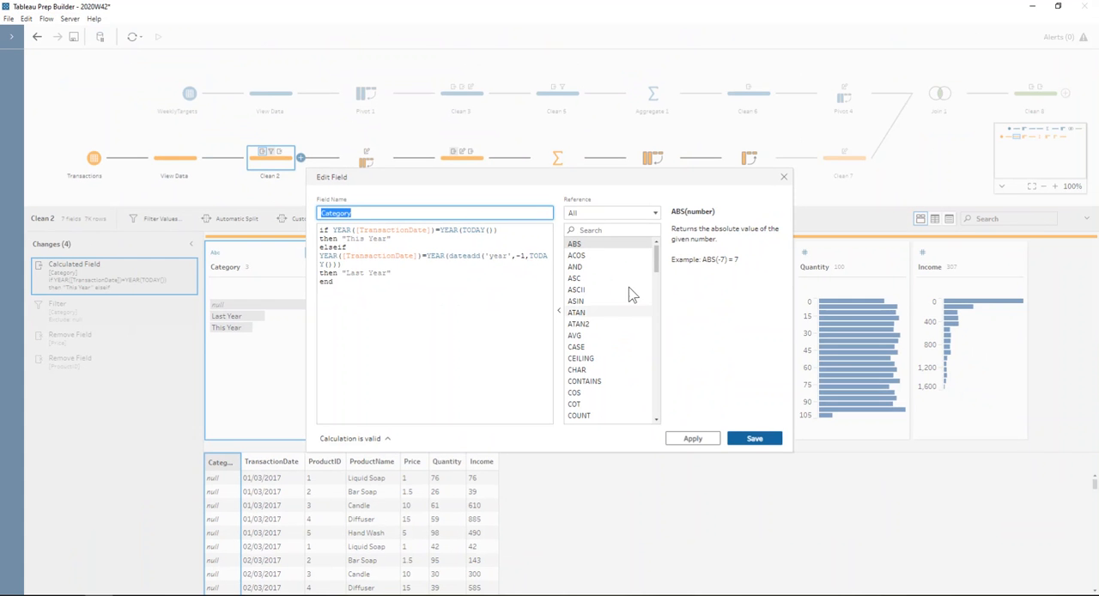
pyautogui.click(783, 178)
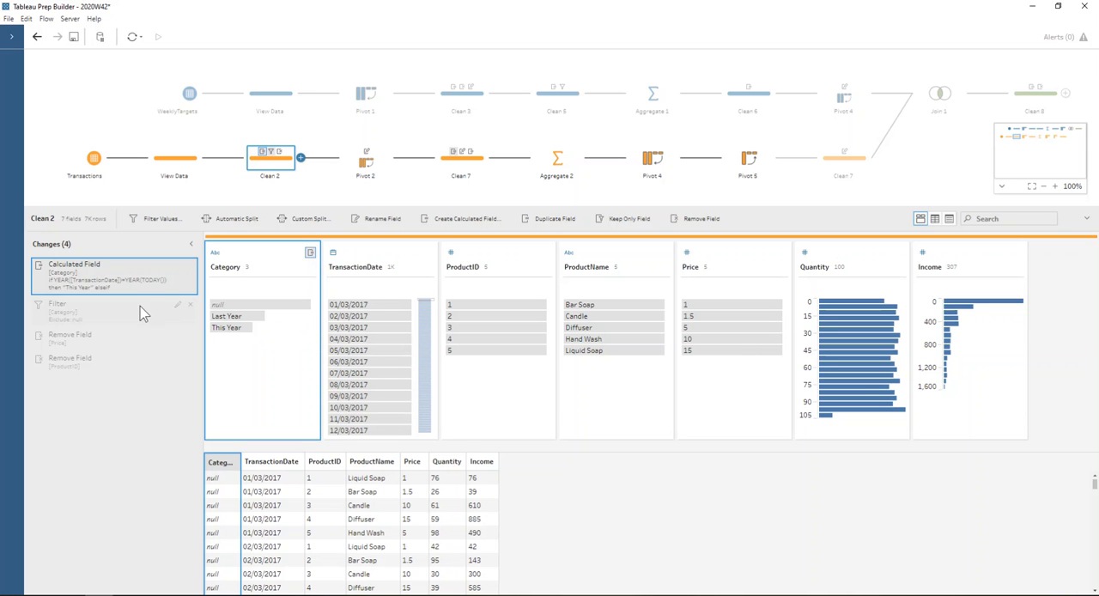
pyautogui.click(116, 368)
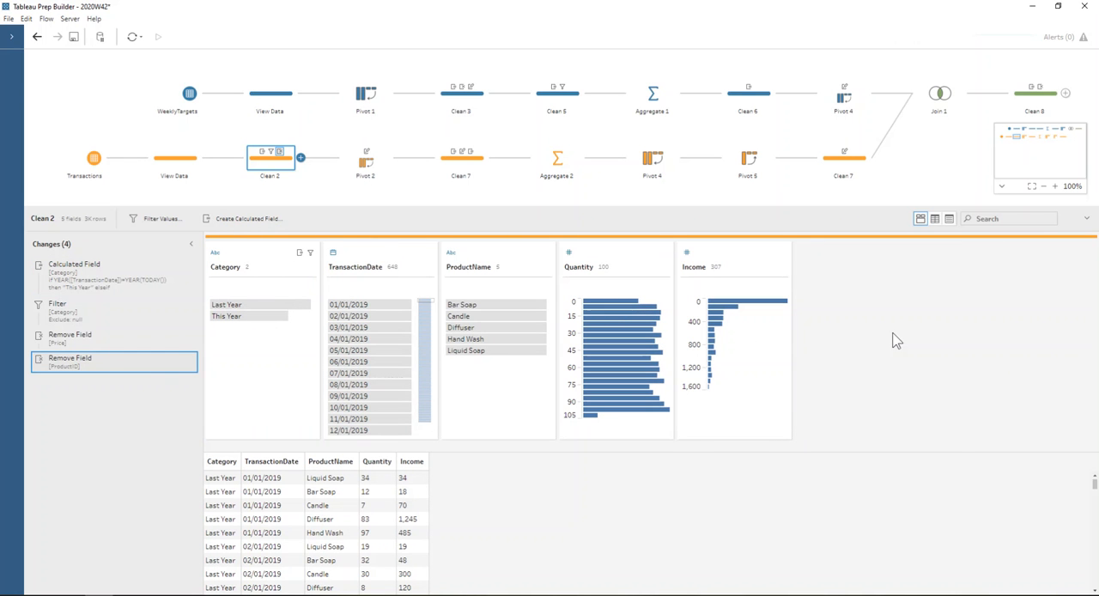
# - Examine Pivot 2's pivoted fields, plus the Values rename and the TransactionDate duplication in the Clean 7 step that follows it
pyautogui.click(368, 171)
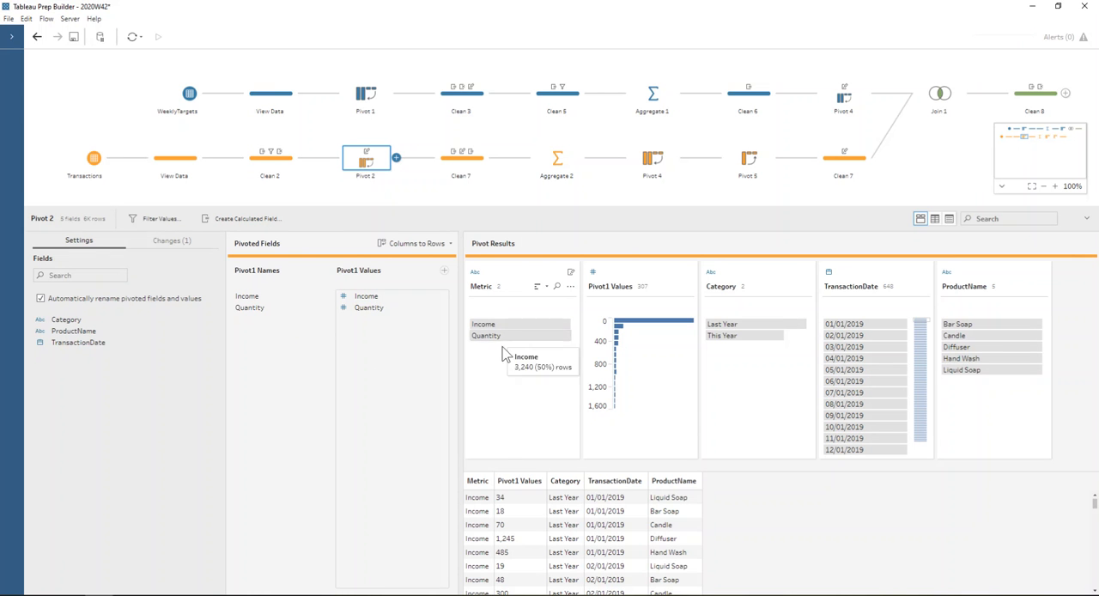
pyautogui.click(455, 168)
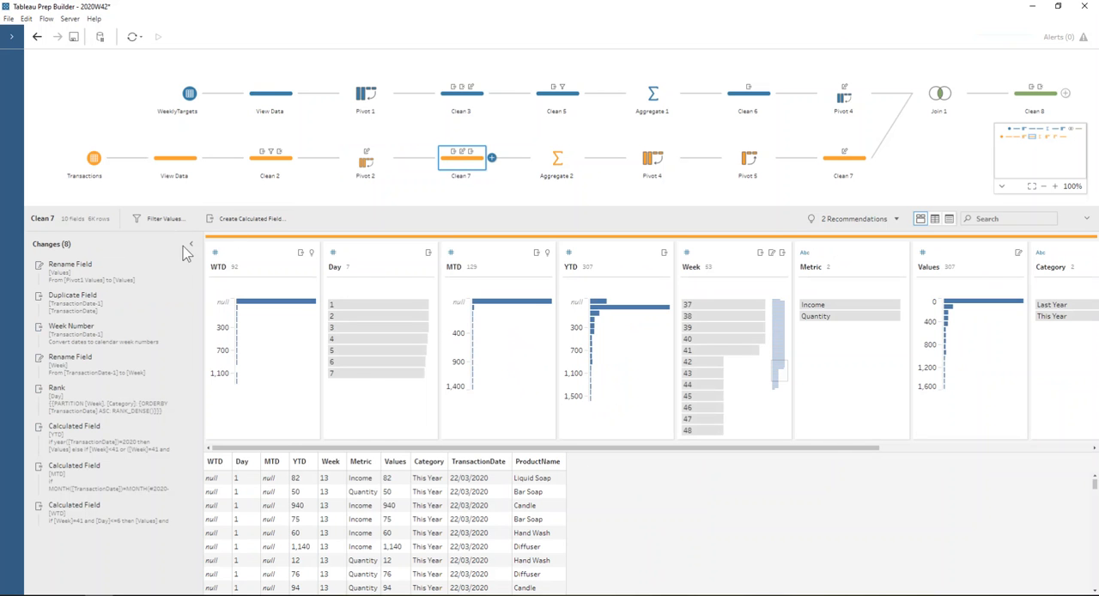
pyautogui.click(123, 276)
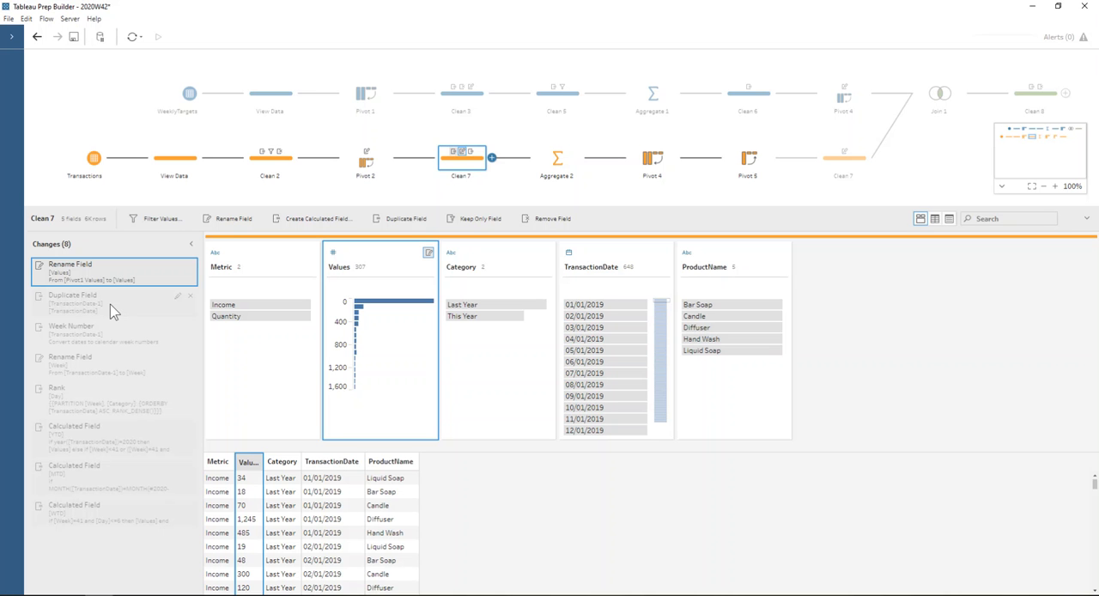
pyautogui.click(112, 303)
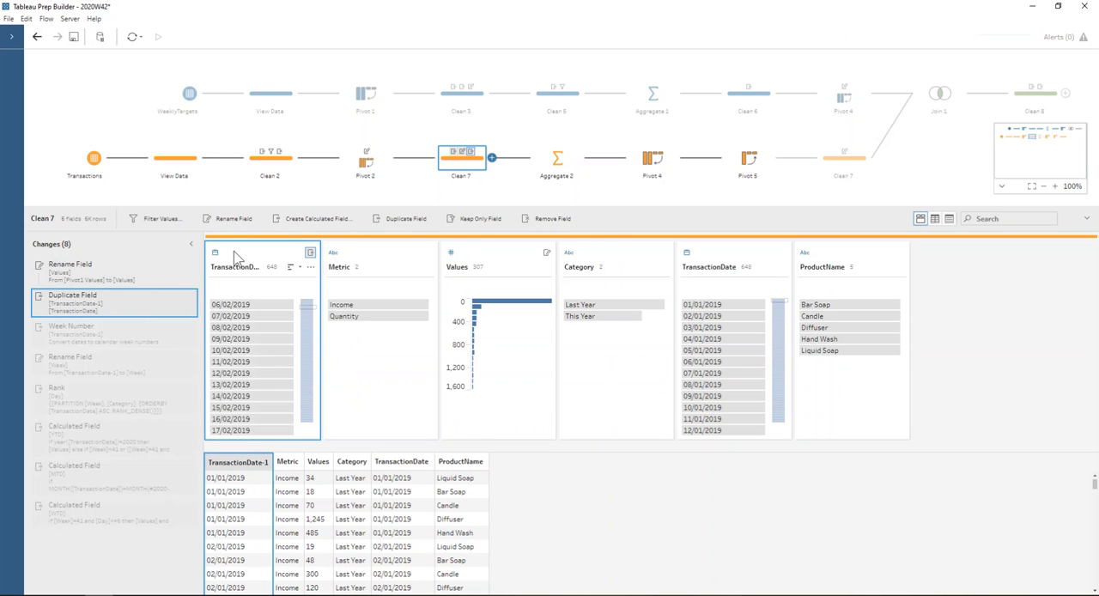
# - Review how TransactionDate-1 is converted to a week number and renamed Week in Clean 7, including the Week Number date conversion option
pyautogui.click(89, 336)
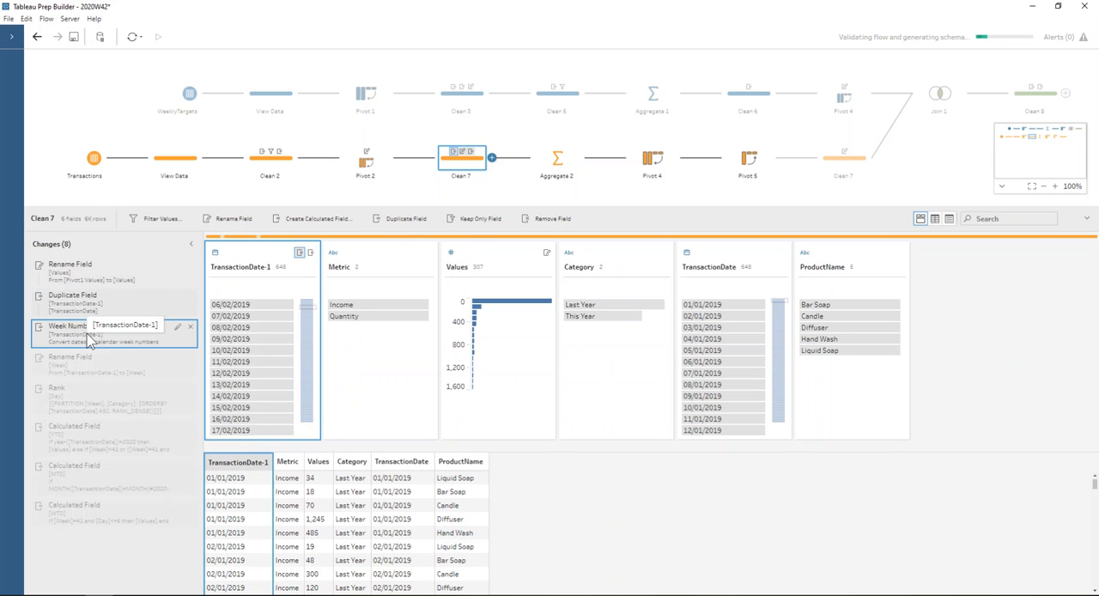
pyautogui.click(94, 312)
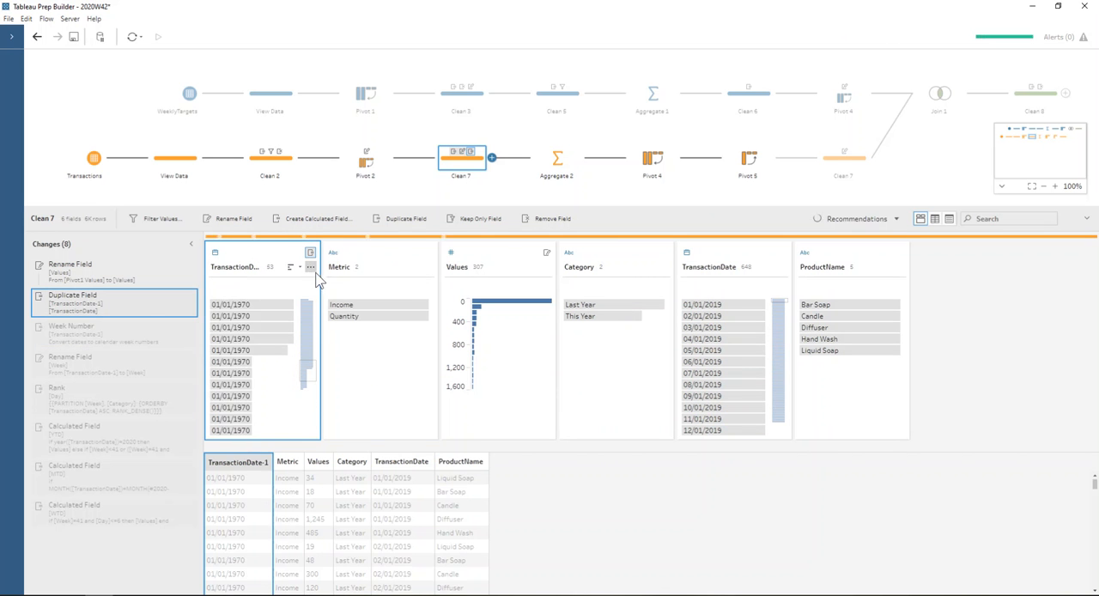
pyautogui.click(310, 269)
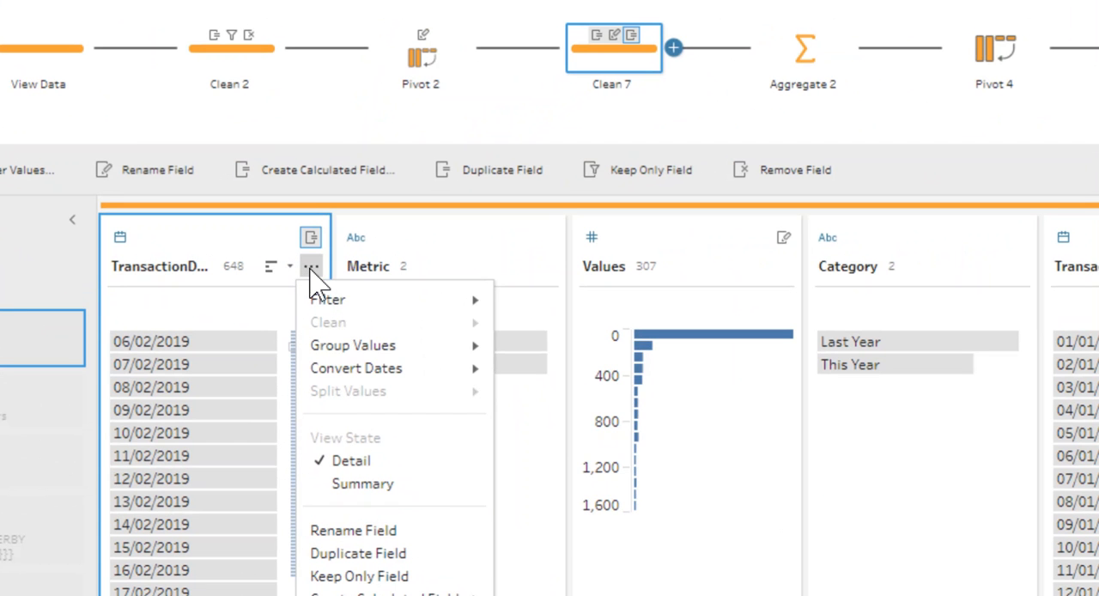
pyautogui.moveTo(335, 320)
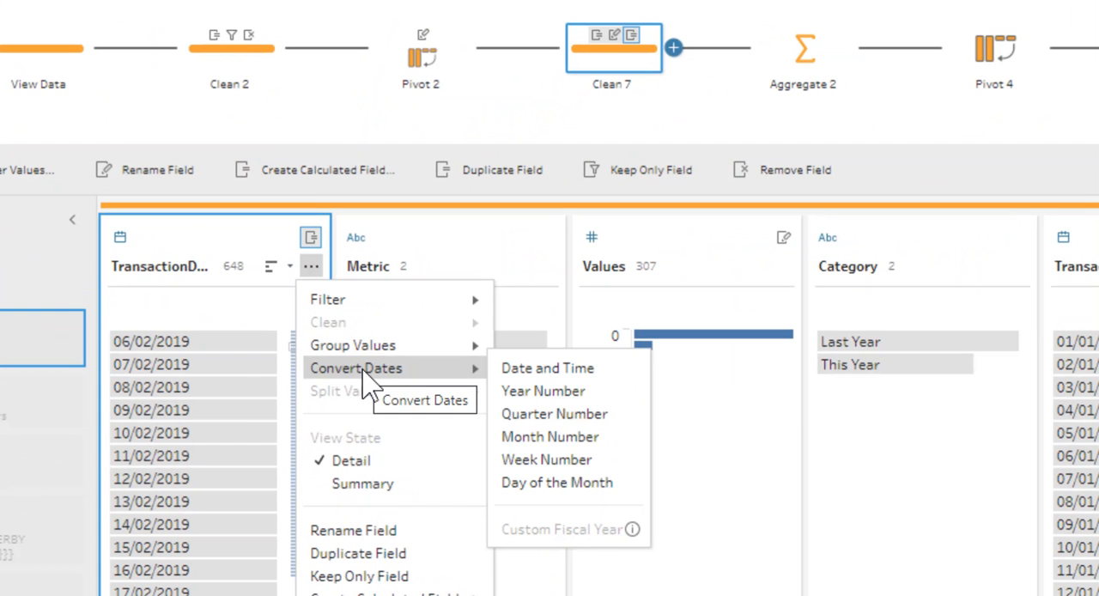
pyautogui.click(547, 462)
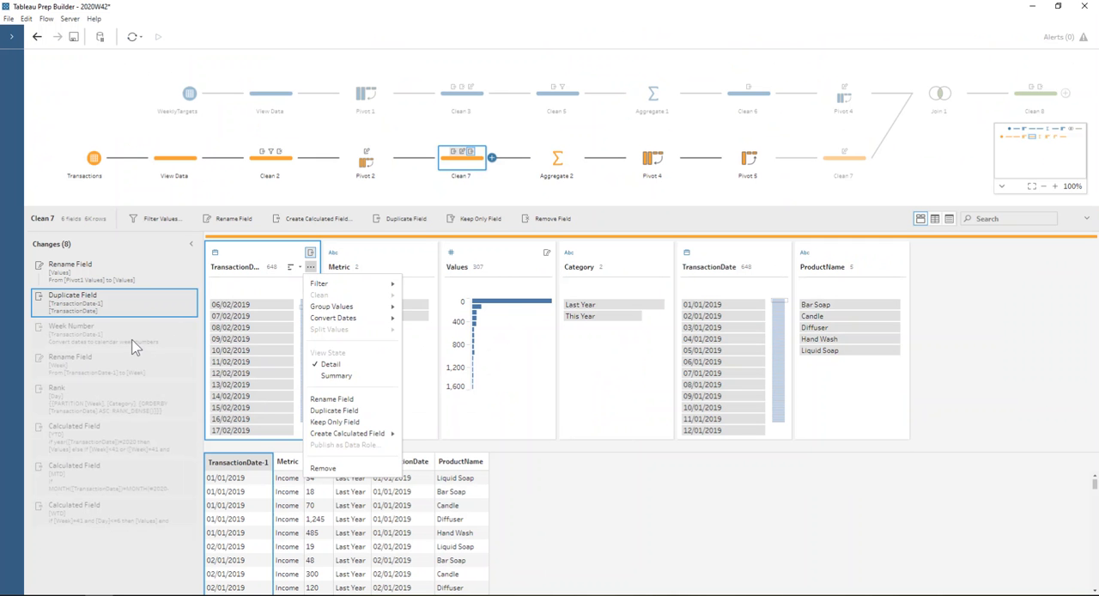
pyautogui.click(129, 336)
pyautogui.click(126, 341)
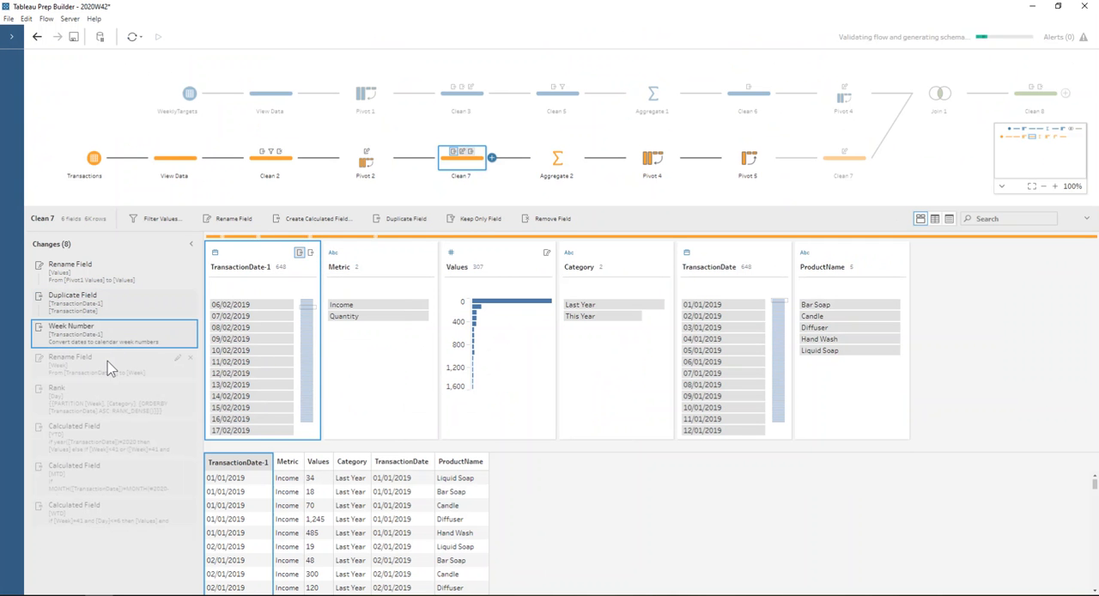
pyautogui.click(109, 365)
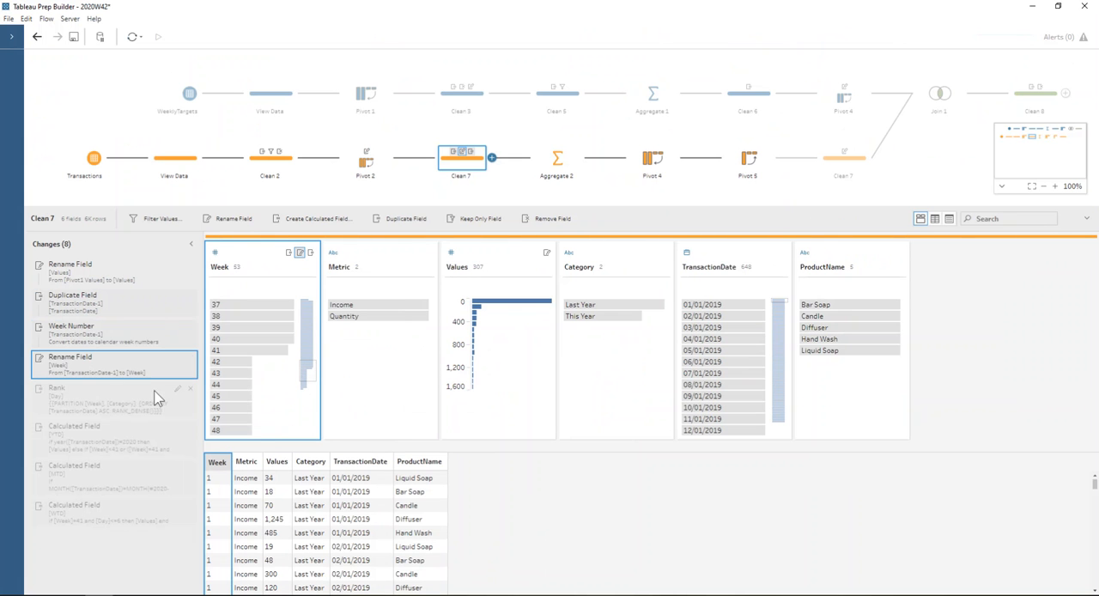
# - Inspect the Rank setup of the Day field in Clean 7, including its grouping and ordering fields
pyautogui.click(76, 402)
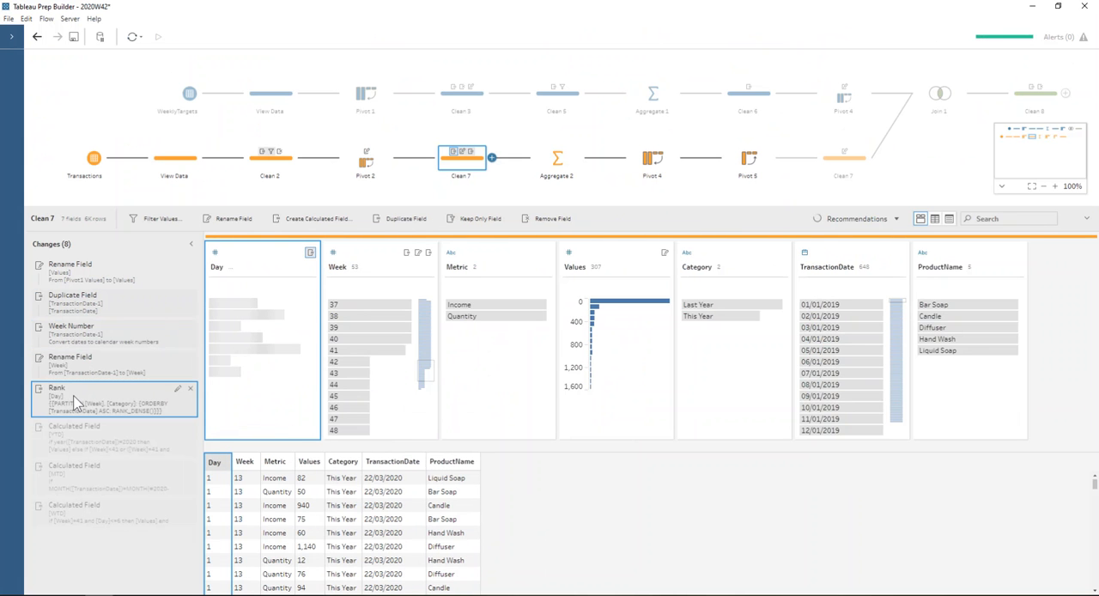
pyautogui.doubleClick(75, 402)
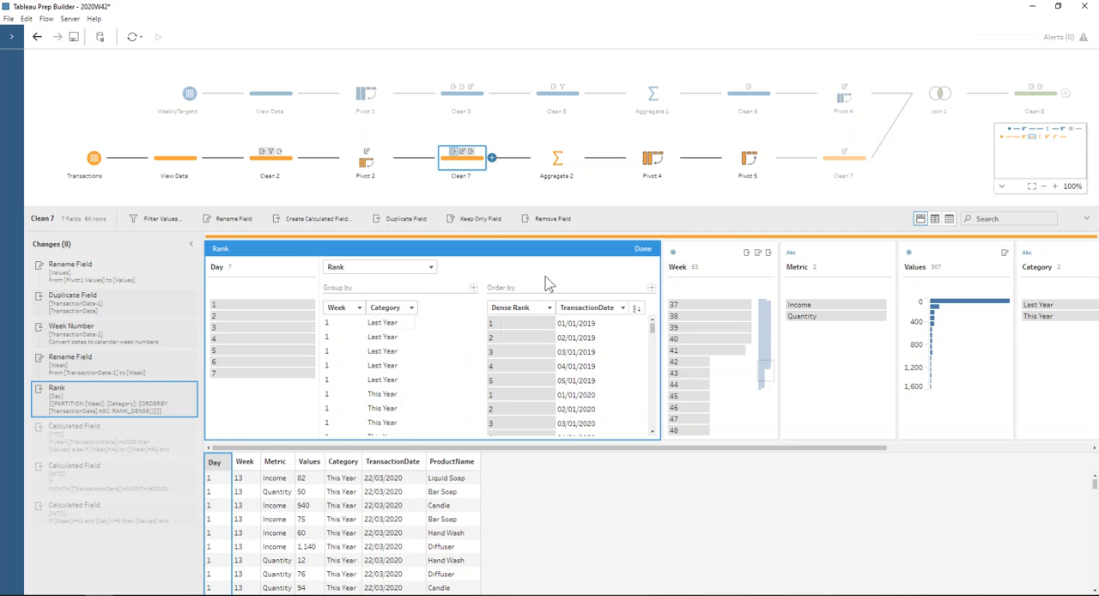
pyautogui.click(641, 248)
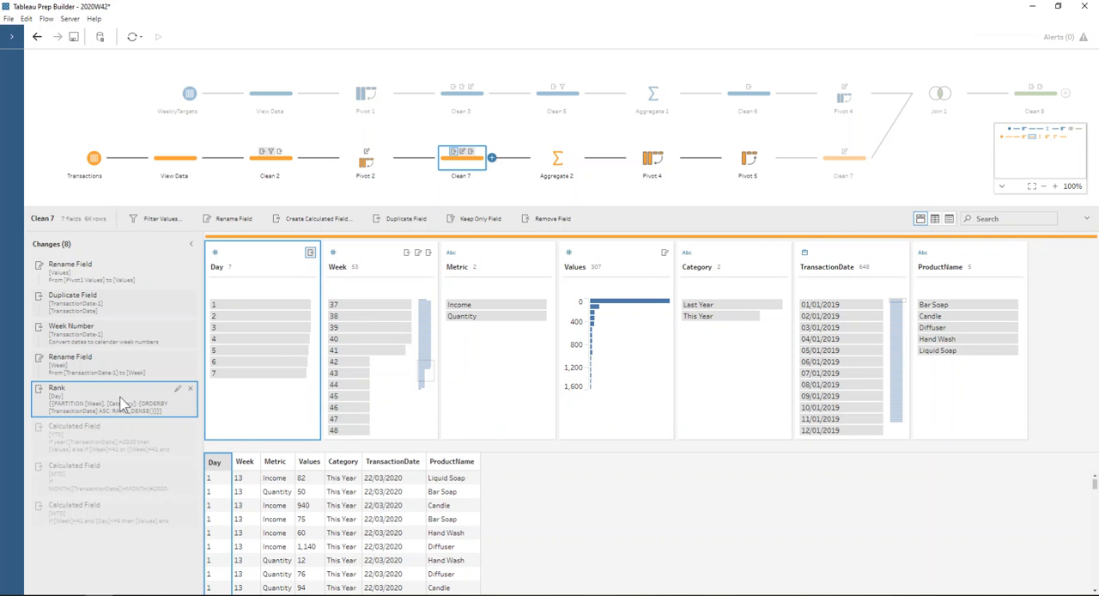
# - Review the formulas of the YTD, MTD and WTD calculated fields in Clean 7 without changing them
pyautogui.doubleClick(115, 441)
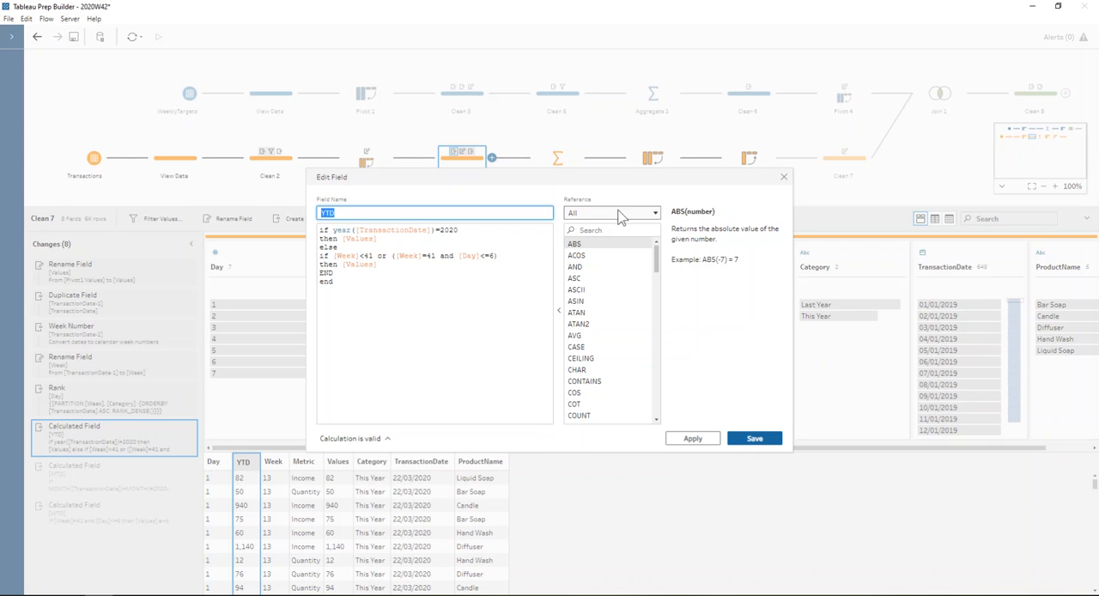
pyautogui.click(784, 175)
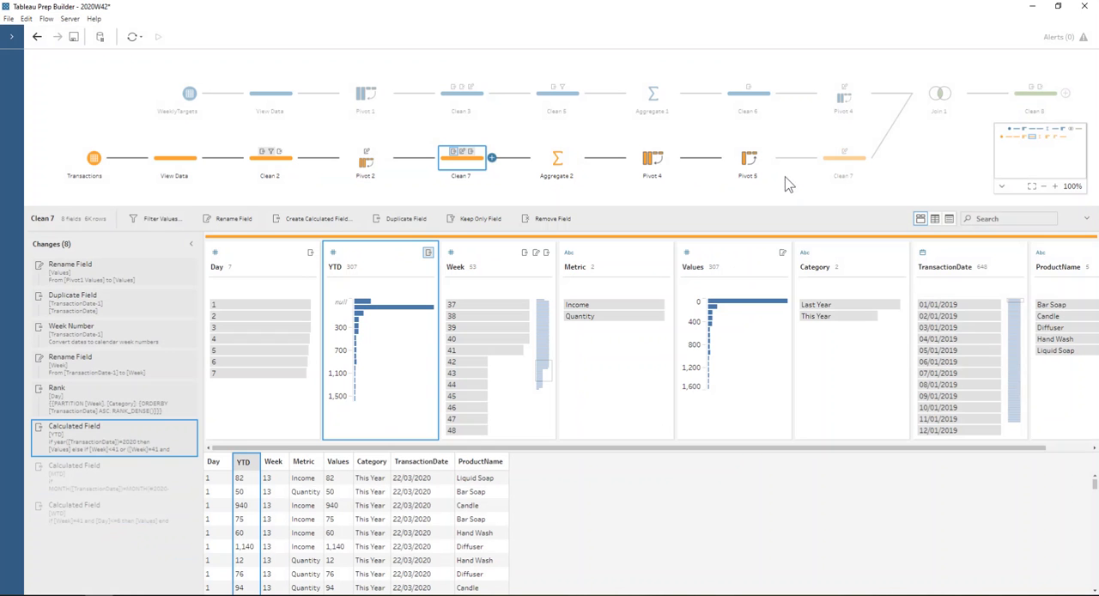
pyautogui.doubleClick(71, 478)
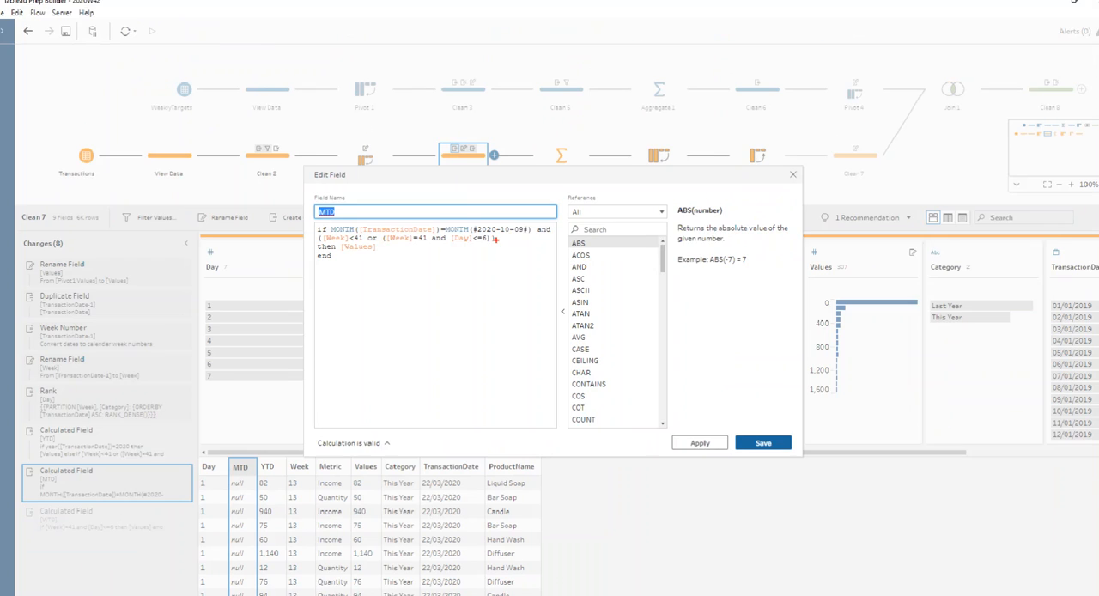
pyautogui.click(783, 177)
pyautogui.doubleClick(118, 516)
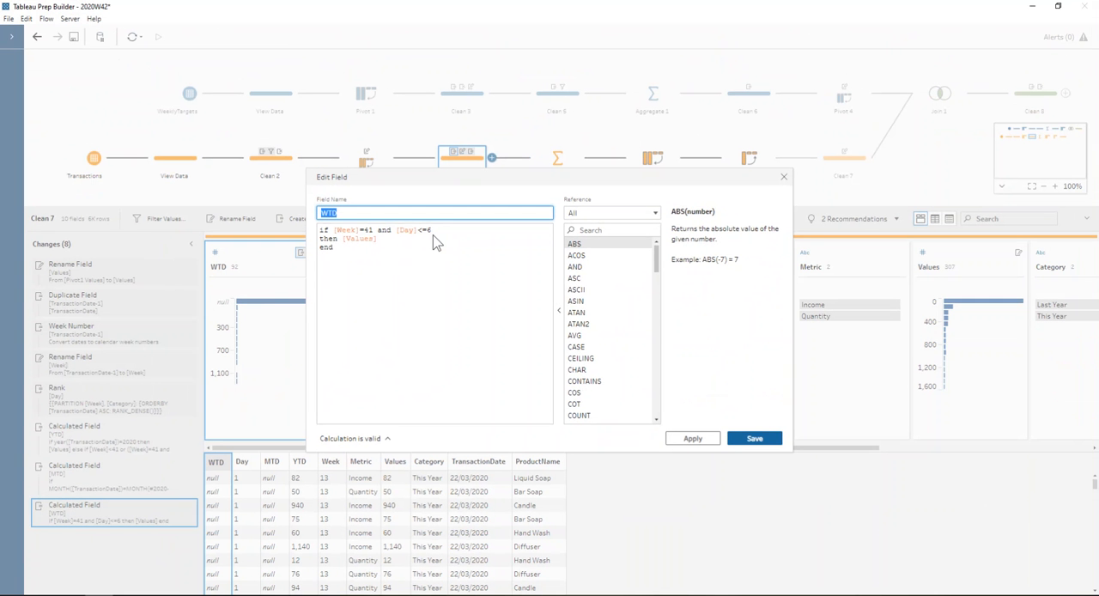
pyautogui.click(783, 177)
# - Examine the Transactions branch's Aggregate 2, Pivot 4, Pivot 5 and final Clean 7 steps
pyautogui.click(557, 159)
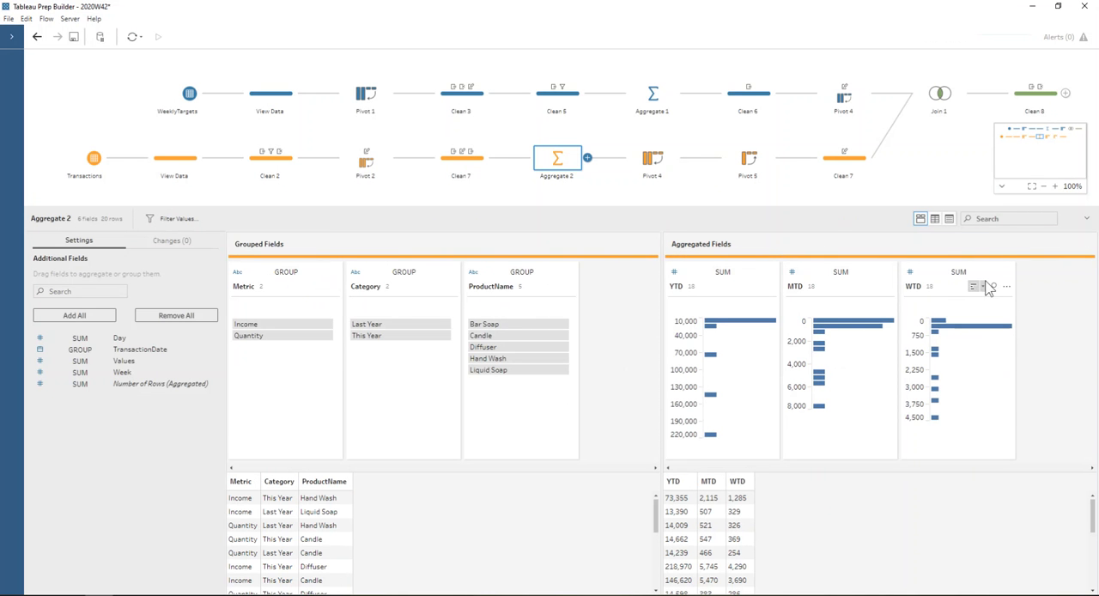
pyautogui.click(653, 157)
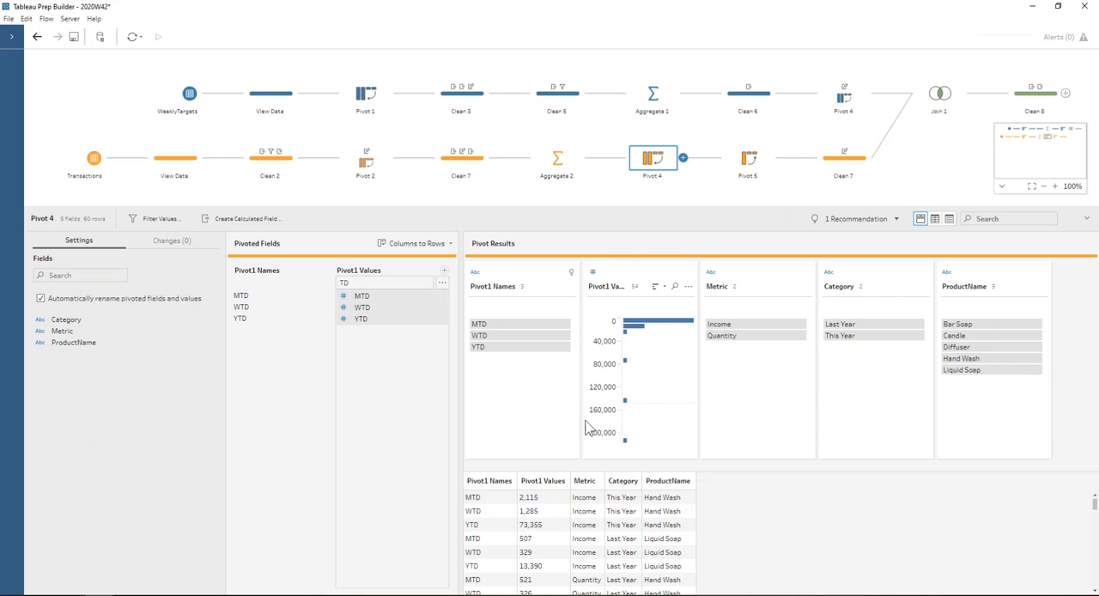
pyautogui.click(732, 156)
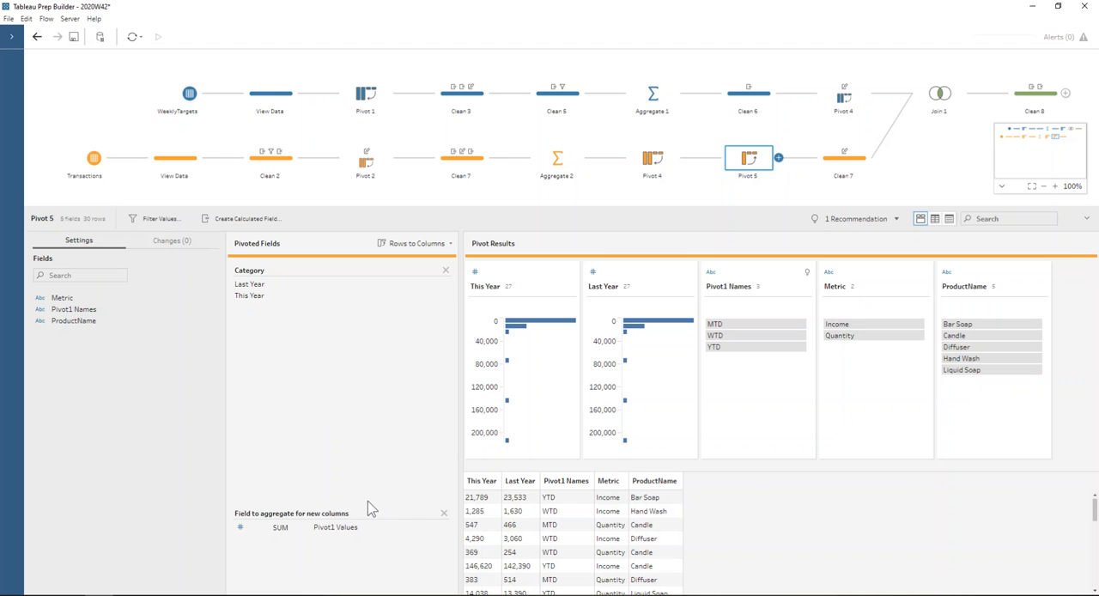
pyautogui.click(839, 171)
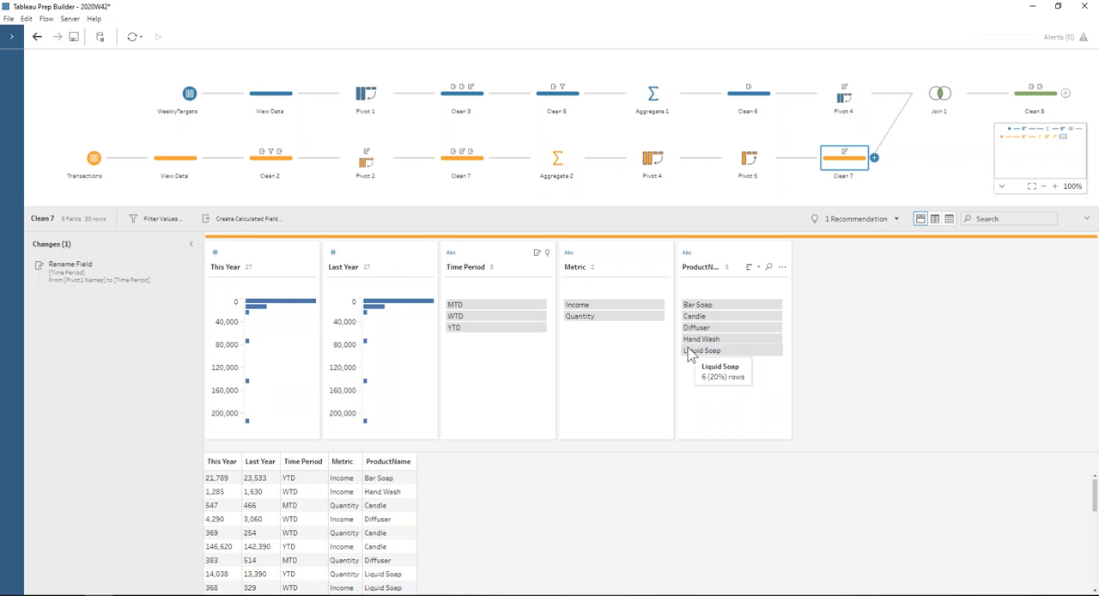
# - In Join 1, remove the Time Period and ProductName join clauses and re-add both from the join clause recommendations
pyautogui.click(944, 94)
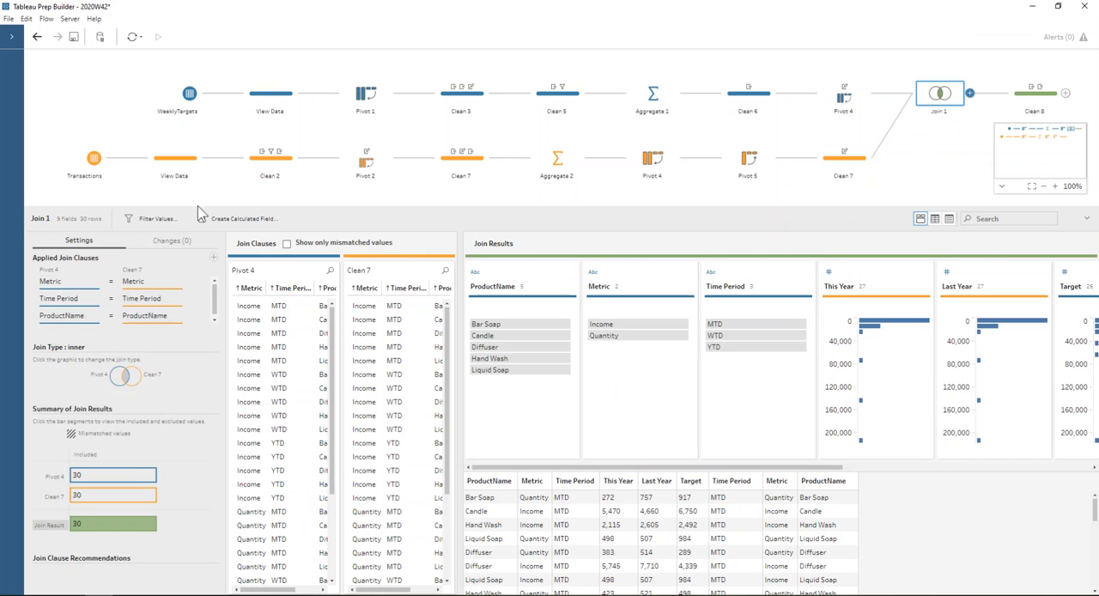
pyautogui.moveTo(197, 205); pyautogui.dragTo(195, 175)
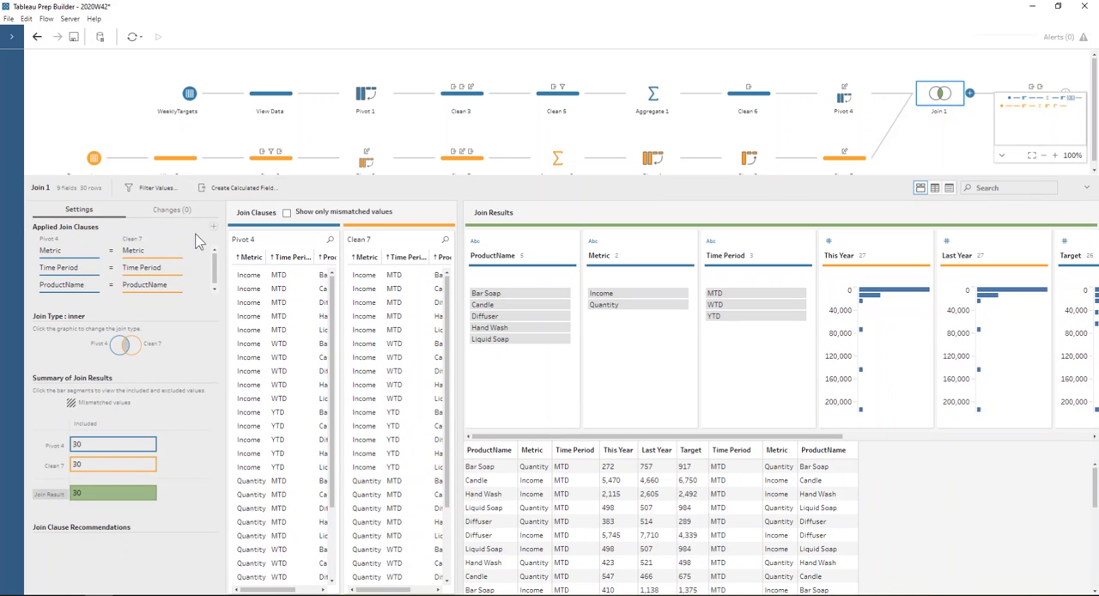
pyautogui.click(190, 268)
pyautogui.click(190, 267)
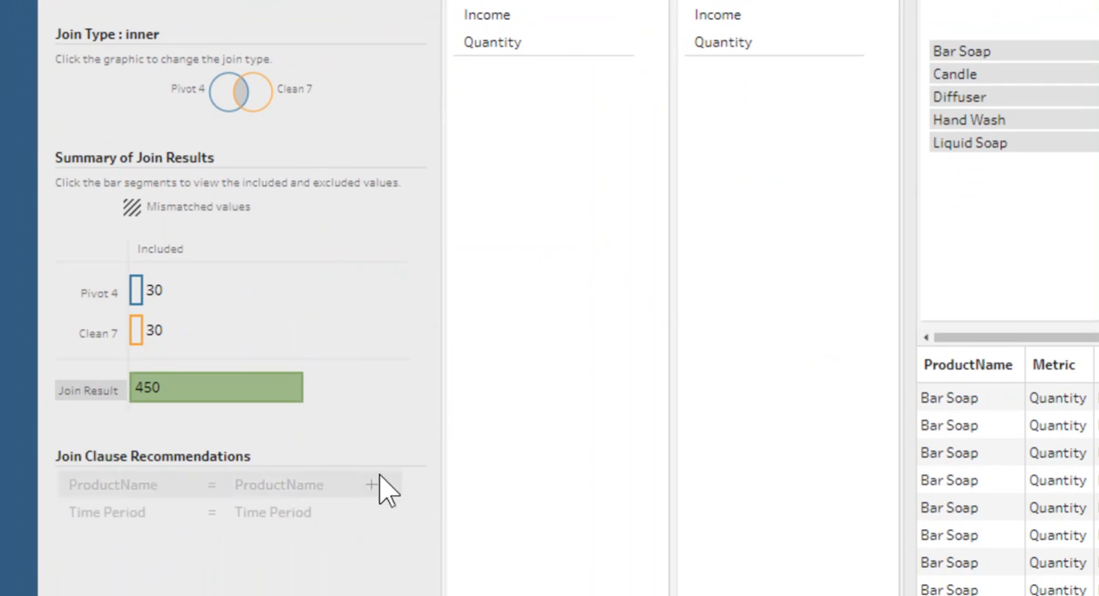
pyautogui.click(371, 485)
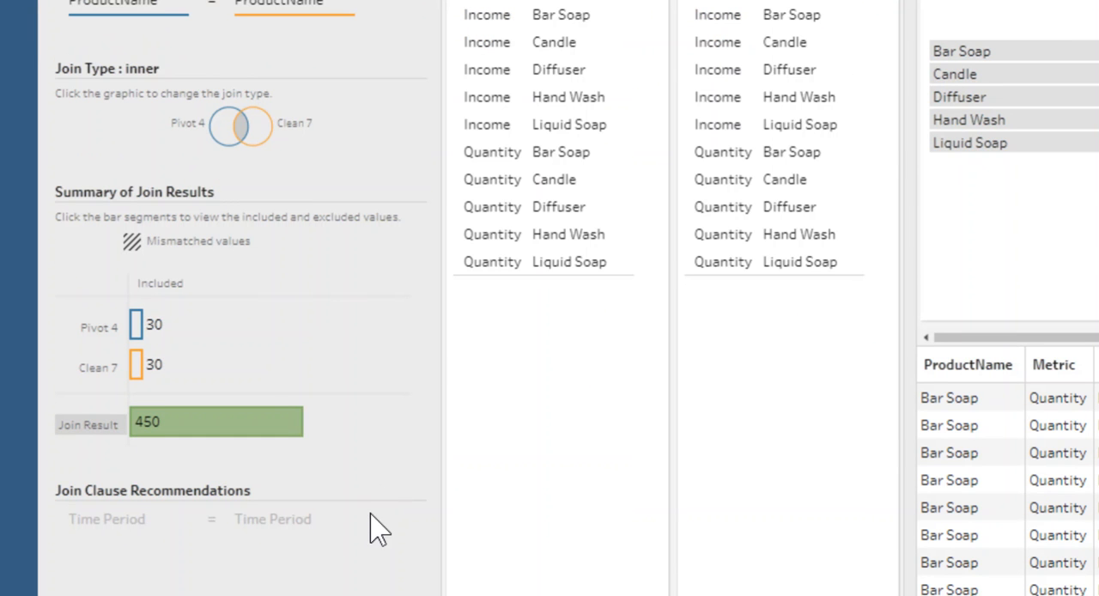
pyautogui.click(371, 519)
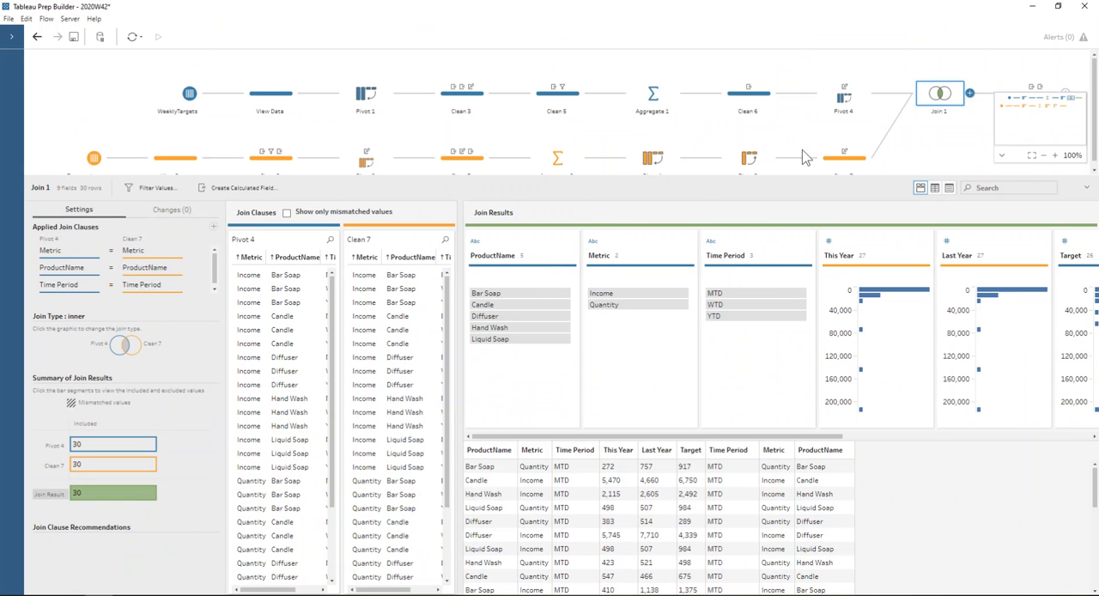
# - Open the Clean 8 step after Join 1 and review the formula of its % Difference to Last Year calculated field without changing it
pyautogui.click(1002, 156)
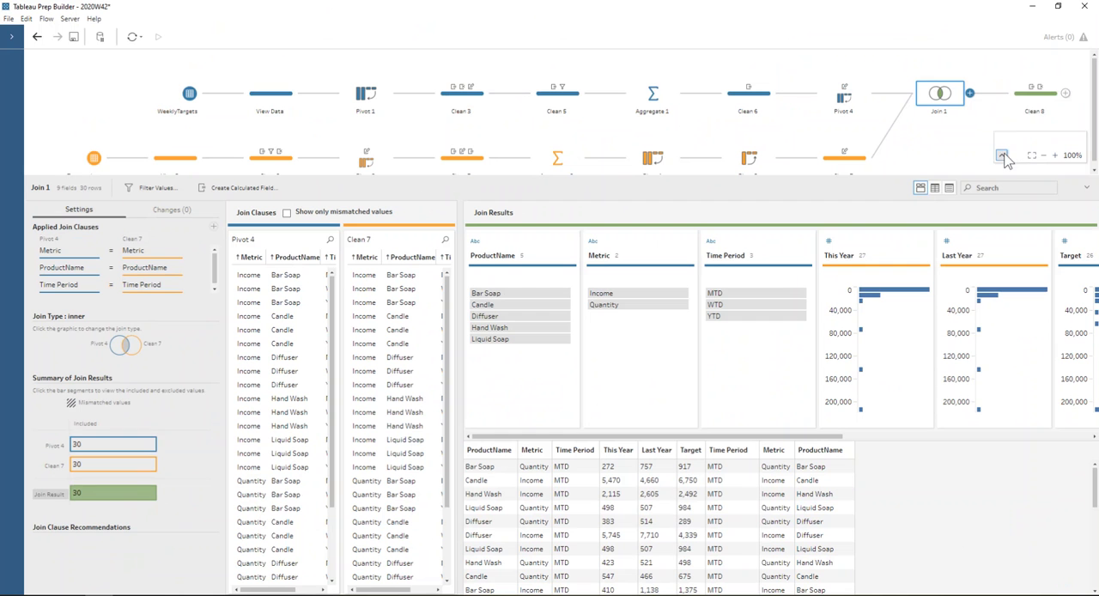
pyautogui.click(1034, 101)
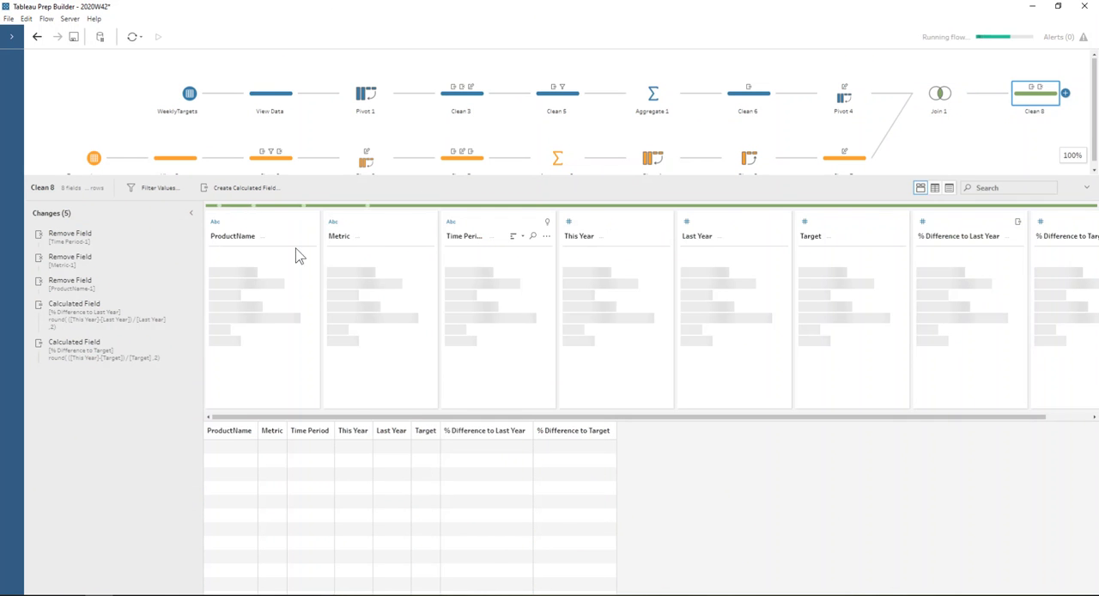
pyautogui.click(109, 320)
pyautogui.doubleClick(109, 319)
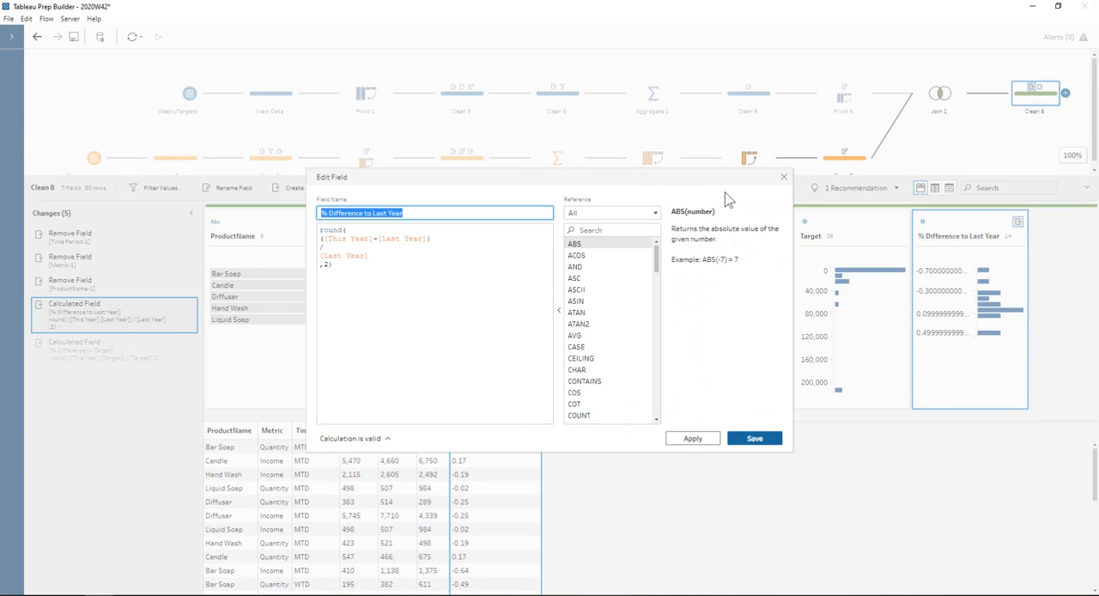
pyautogui.click(783, 177)
# - Review the % Difference to Target formula in Clean 8 without changing it, and look over the output fields starting from ProductName
pyautogui.doubleClick(94, 361)
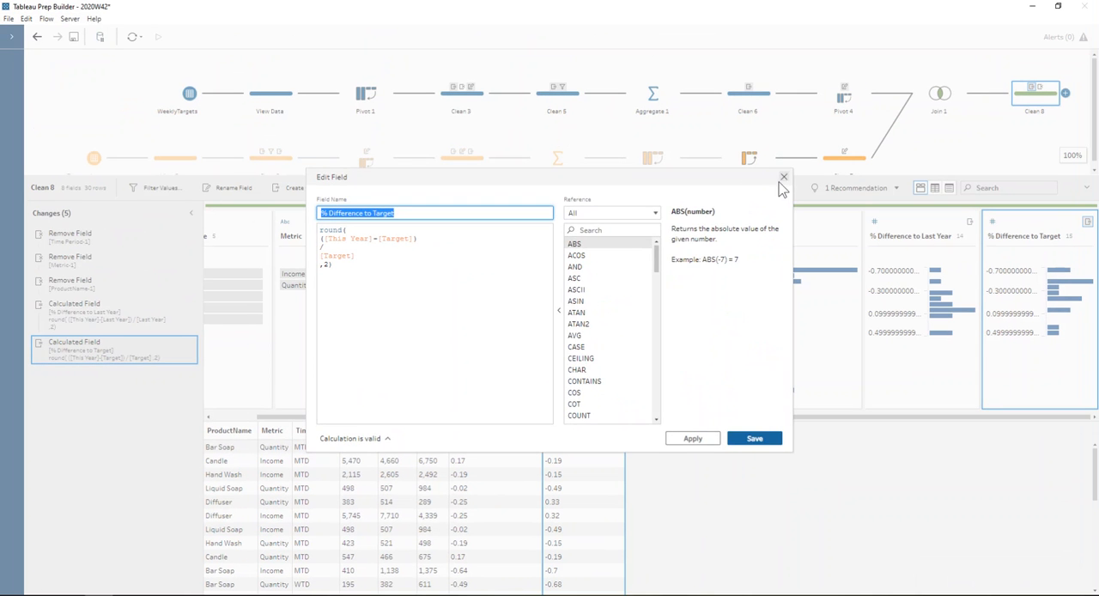
pyautogui.click(782, 177)
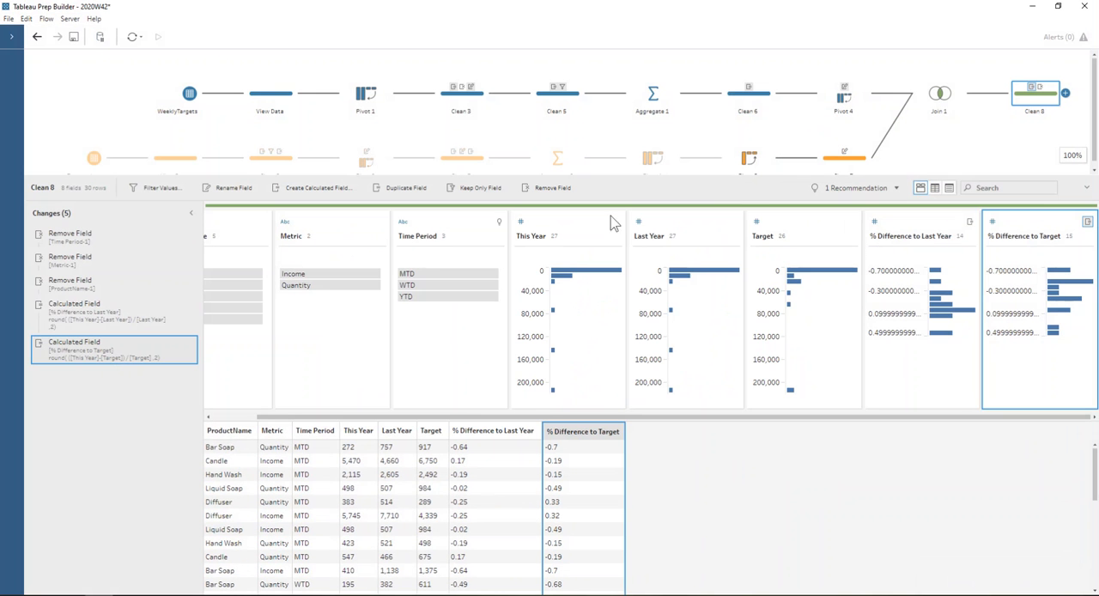
pyautogui.hscroll(-2, 343, 421)
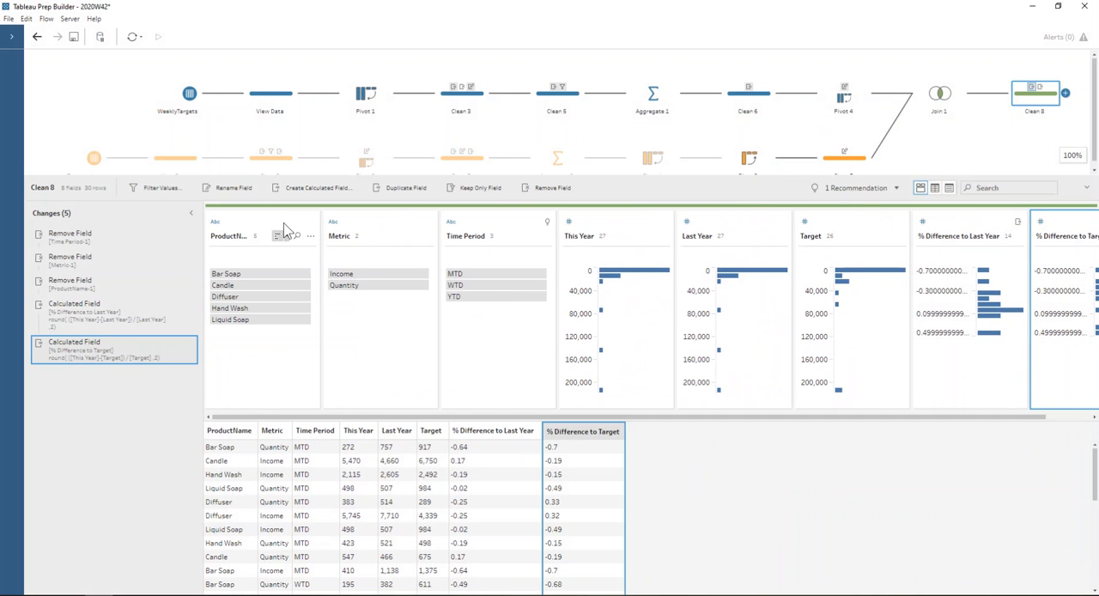
pyautogui.moveTo(288, 236); pyautogui.dragTo(269, 273)
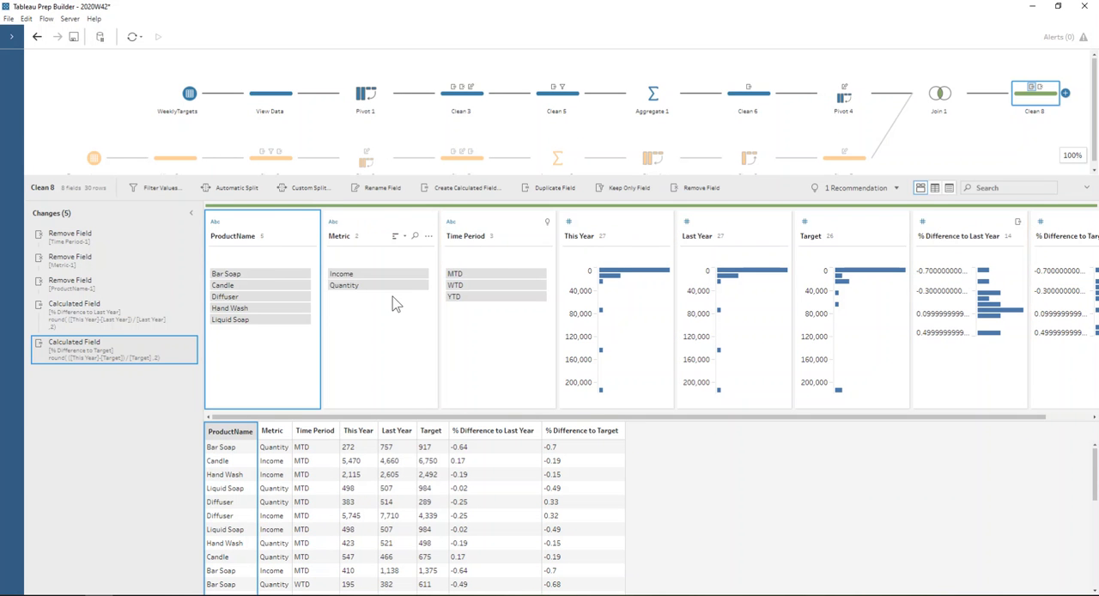